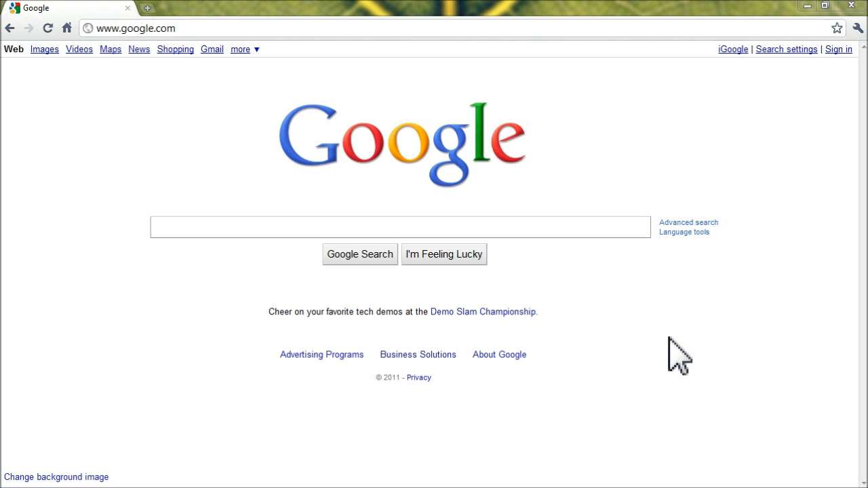
left_click(507, 28)
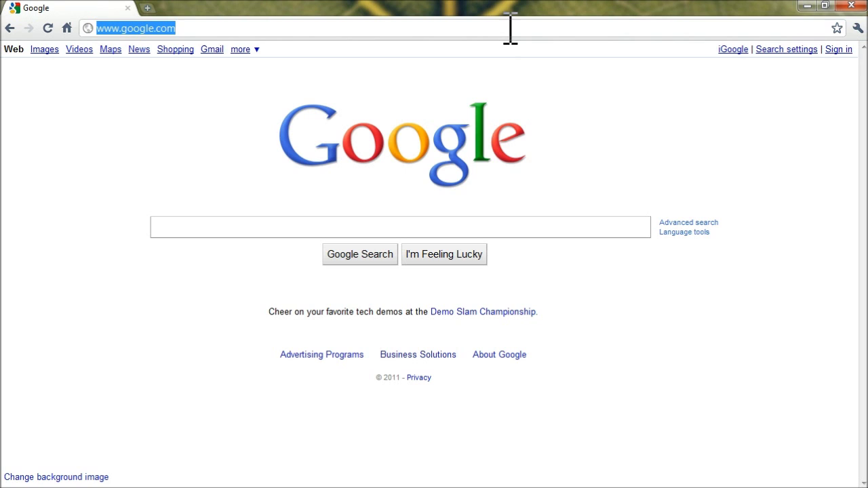
type("http://demogator.hostgator.com/cpanel")
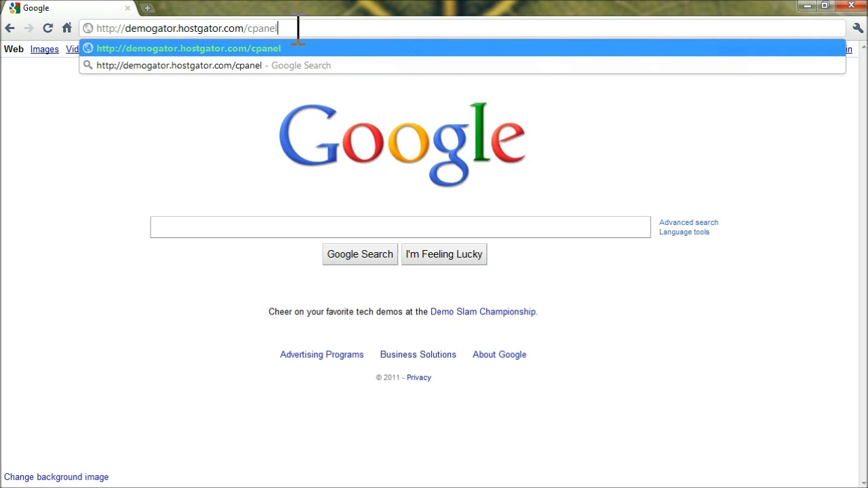
key("Return")
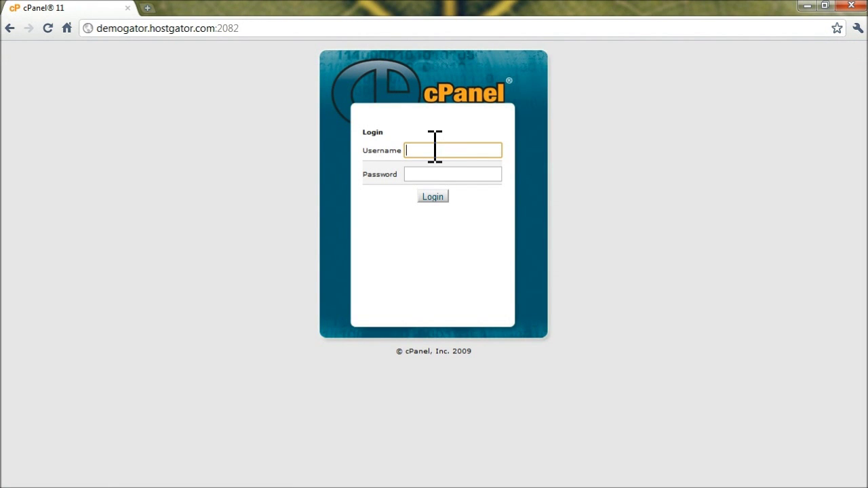
type("demo")
key("Tab")
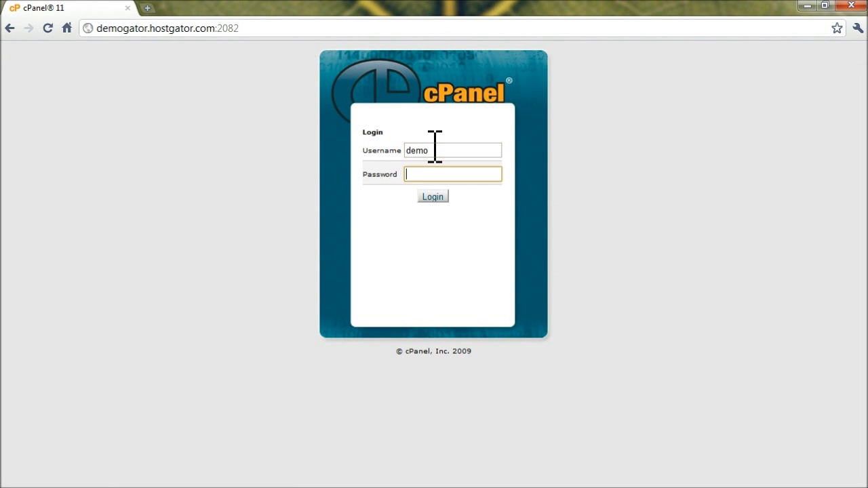
Submit the demo login and launch QuickInstall from the Software/Services section.
key("Return")
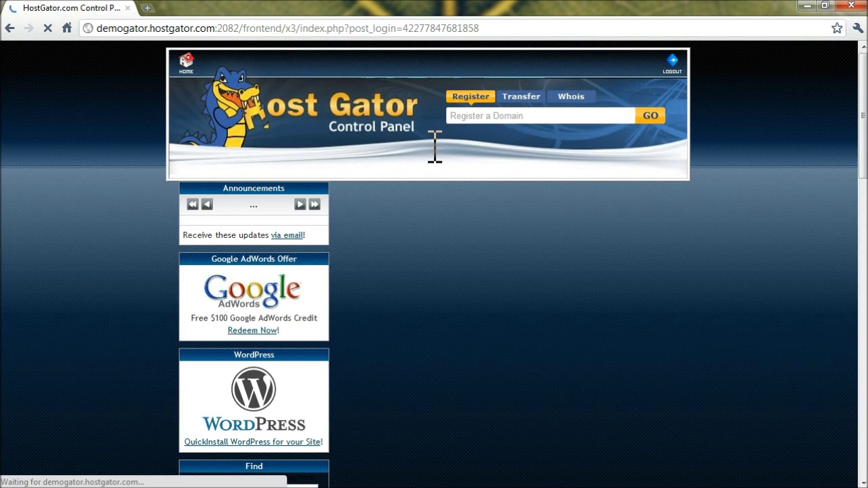
scroll(516, 204, "up", 2)
scroll(549, 220, "up", 1)
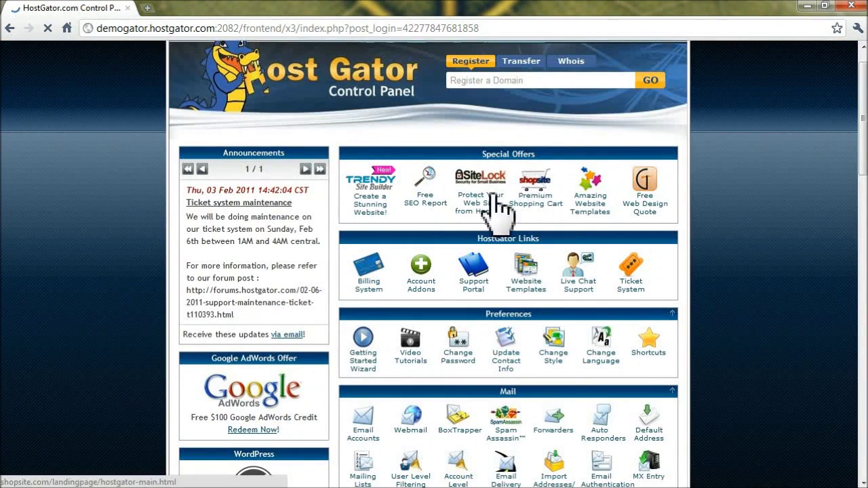
scroll(562, 280, "down", 1)
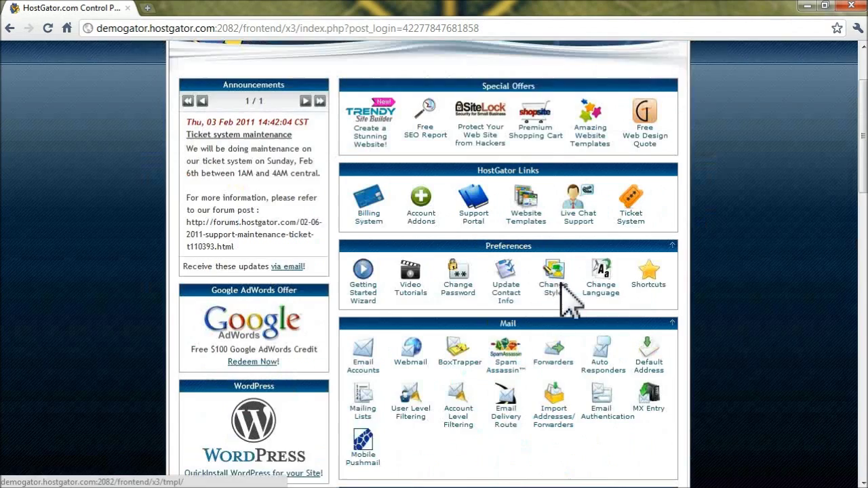
scroll(562, 258, "down", 2)
scroll(568, 307, "down", 3)
scroll(571, 301, "down", 3)
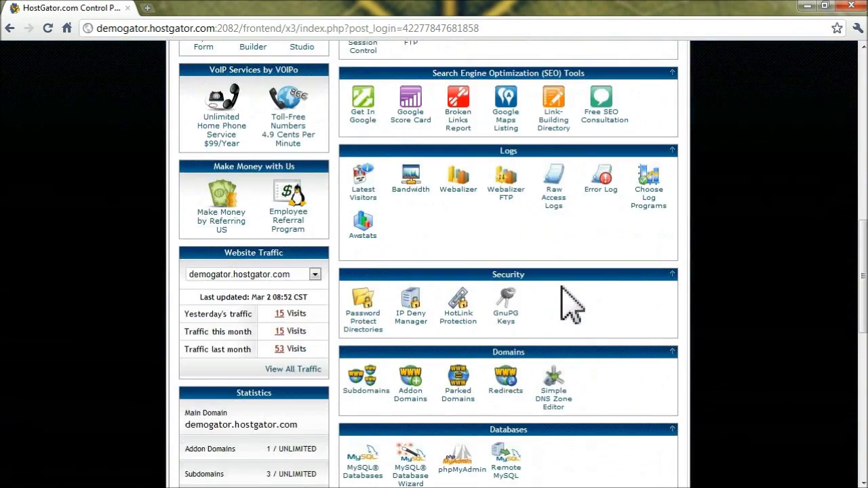
scroll(571, 303, "down", 2)
scroll(570, 308, "down", 2)
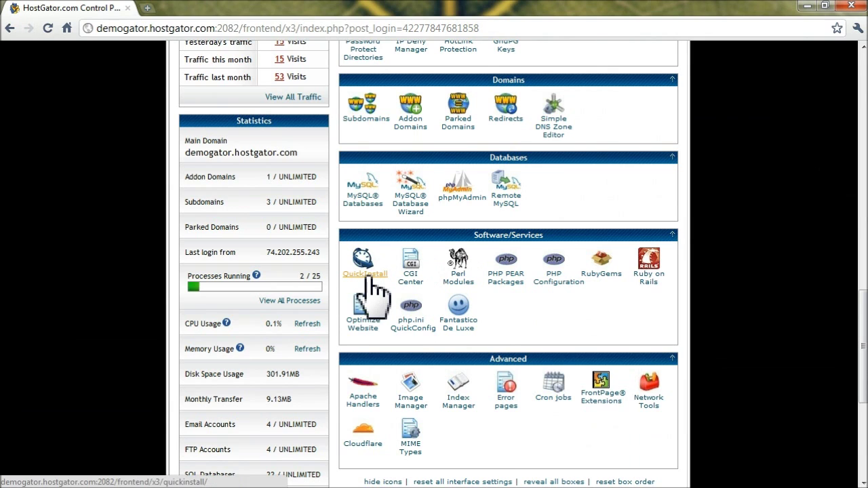
left_click(370, 277)
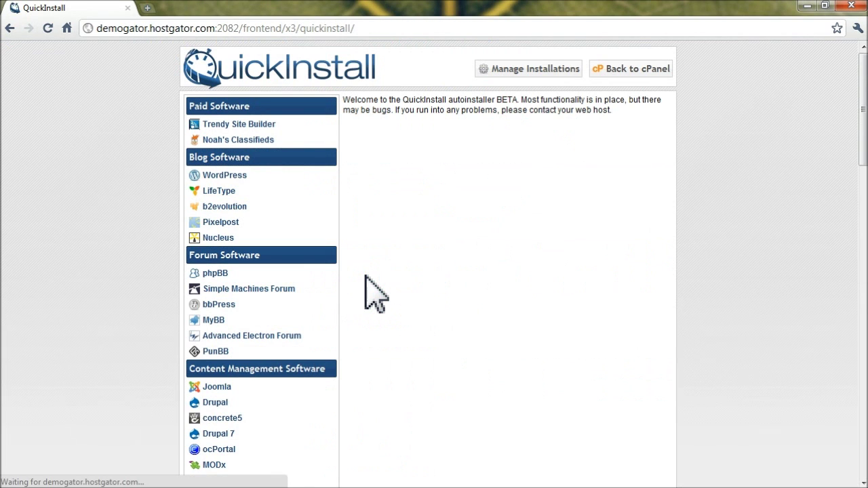
Choose phpBB under Forum Software and continue to its install form.
triple_click(228, 258)
left_click(107, 291)
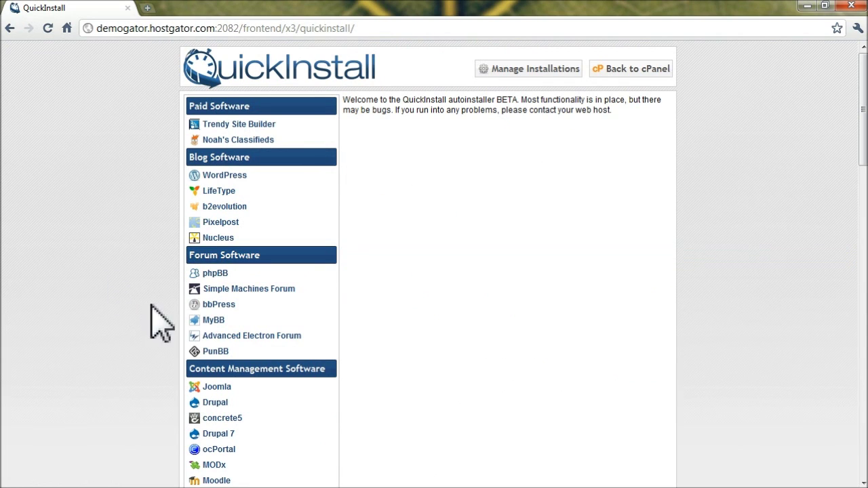
left_click(223, 275)
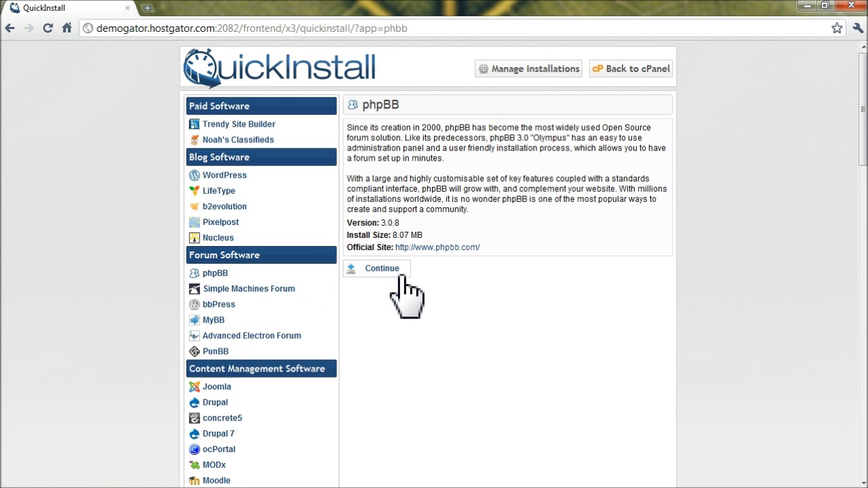
left_click(400, 276)
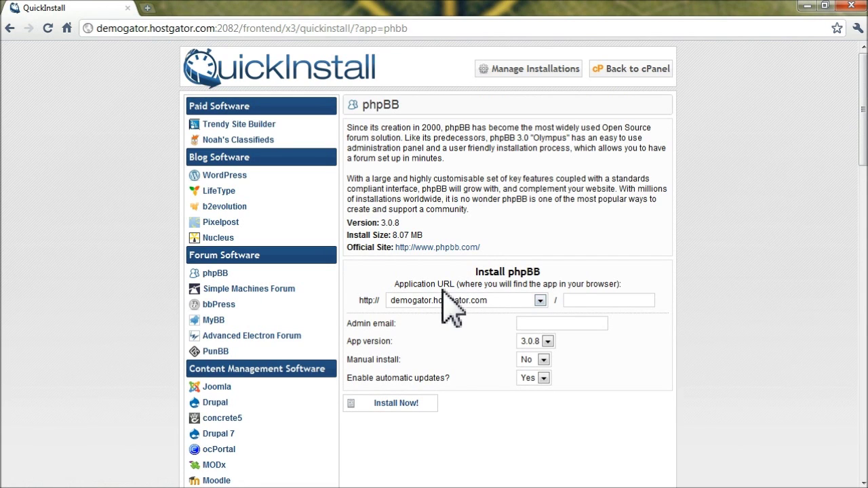
Set the phpBB install path to /forum and enter the admin email address.
left_click(606, 300)
left_click(630, 300)
left_click(580, 300)
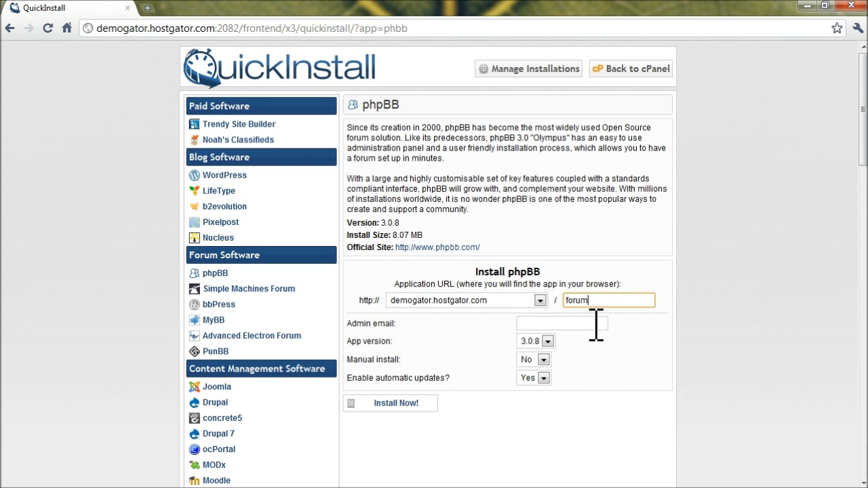
left_click(596, 324)
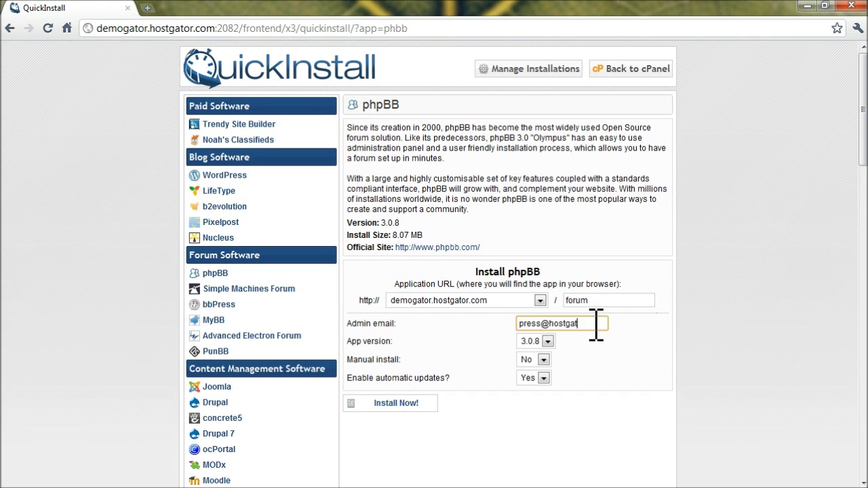
type("or.com")
left_click(479, 401)
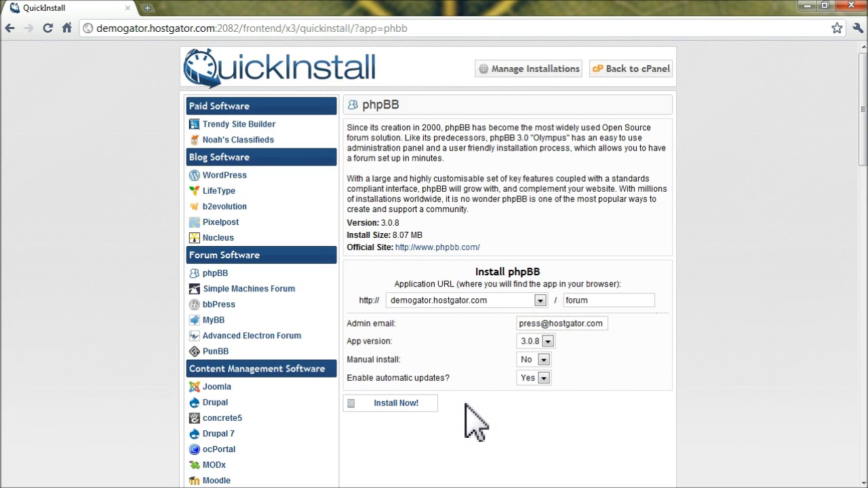
Start the phpBB installation and wait until it finishes at /forum.
left_click(402, 403)
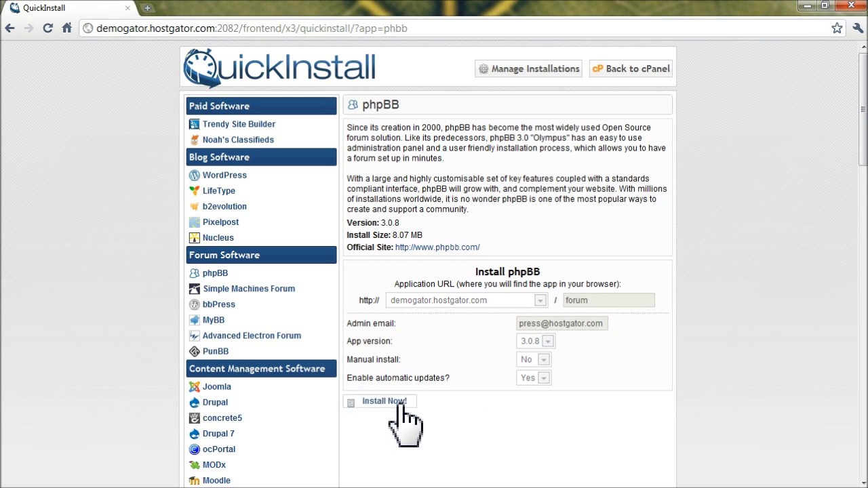
scroll(465, 417, "down", 1)
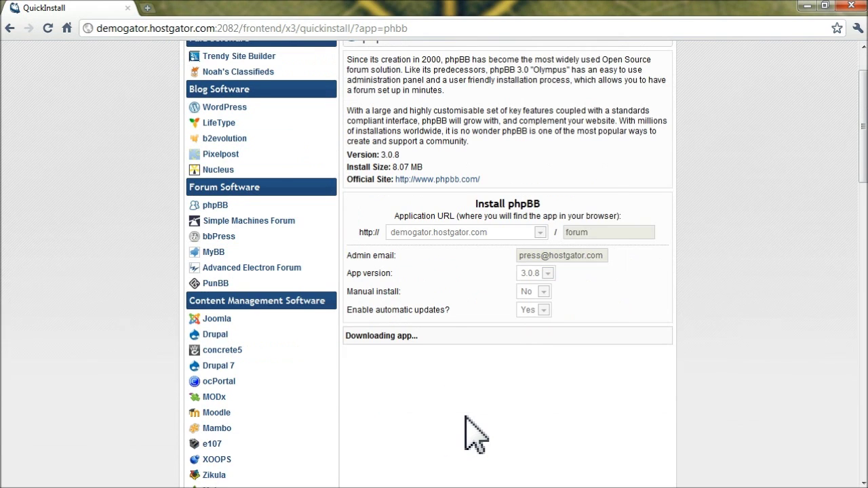
scroll(465, 417, "up", 1)
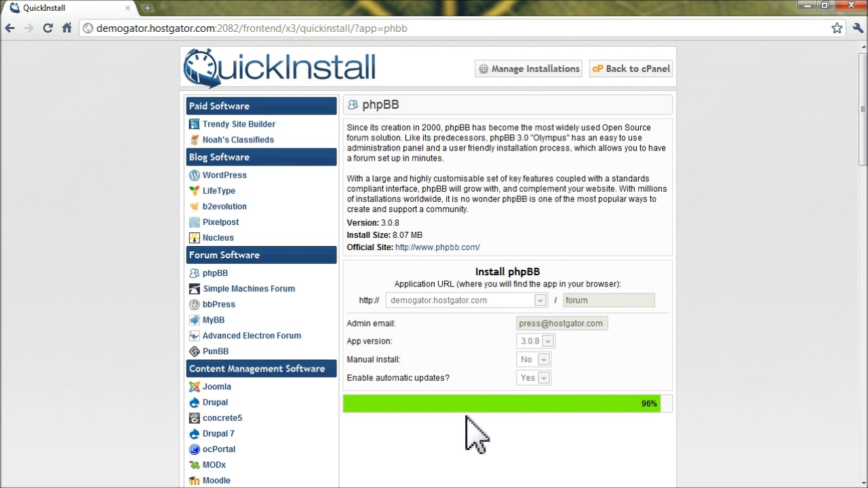
scroll(475, 431, "down", 1)
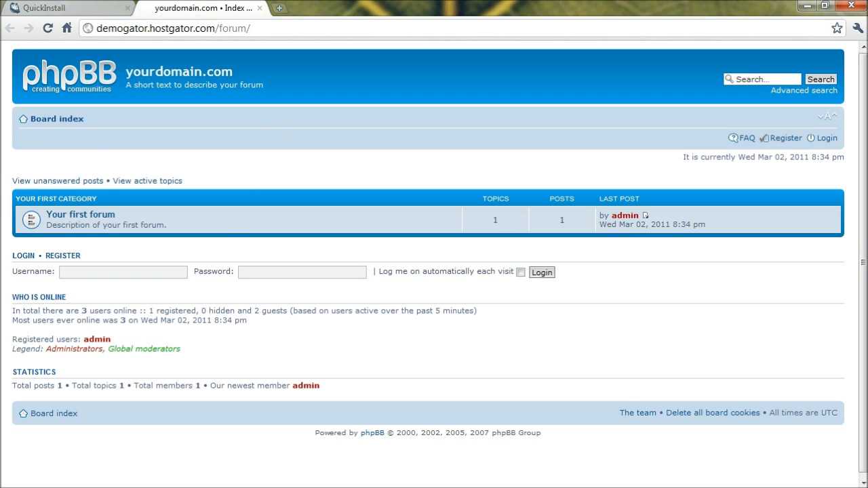
Copy the admin password from the 'Successful installation' email and return to the forum login.
key("alt+Tab")
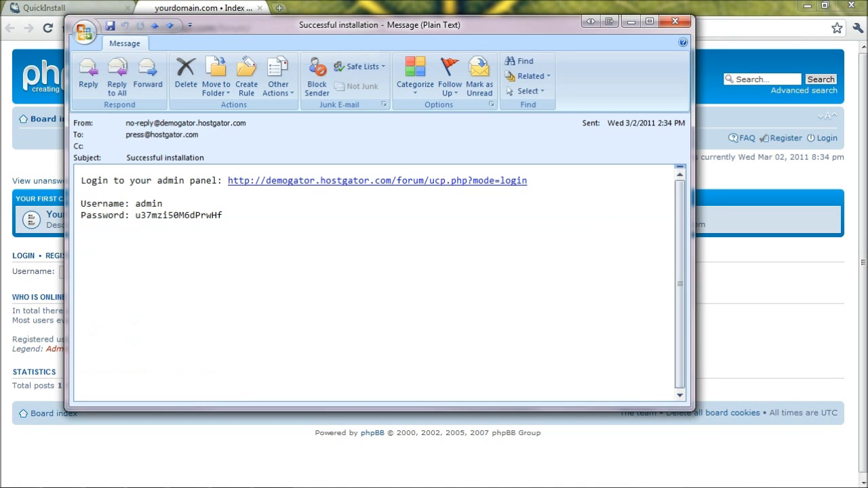
double_click(186, 215)
right_click(185, 215)
left_click(215, 222)
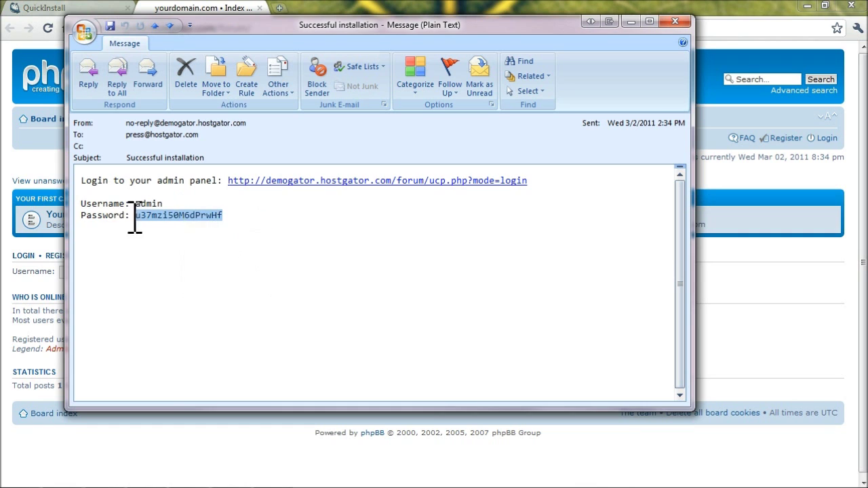
left_click(49, 170)
left_click(107, 272)
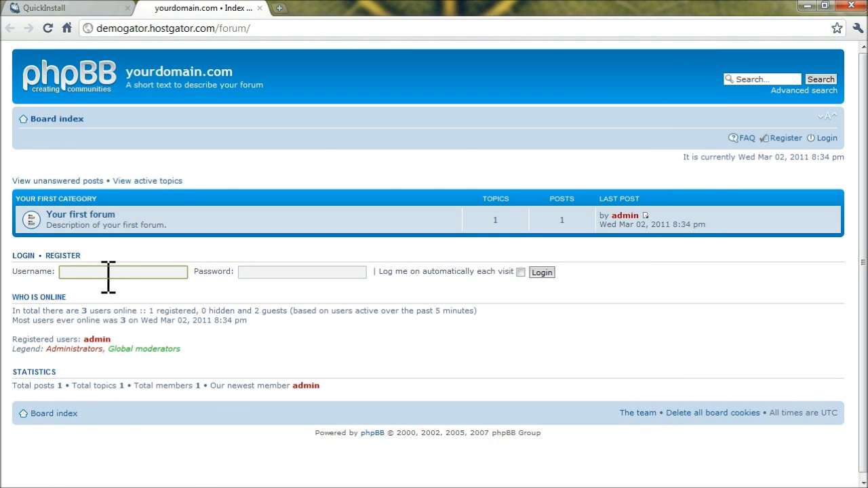
Paste the copied password, log in as admin, and return to the board index.
key("Tab")
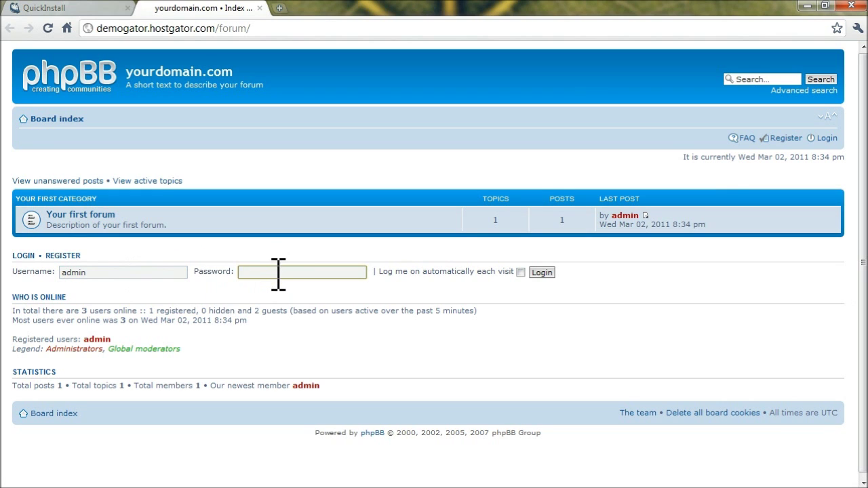
right_click(278, 275)
left_click(336, 345)
left_click(542, 272)
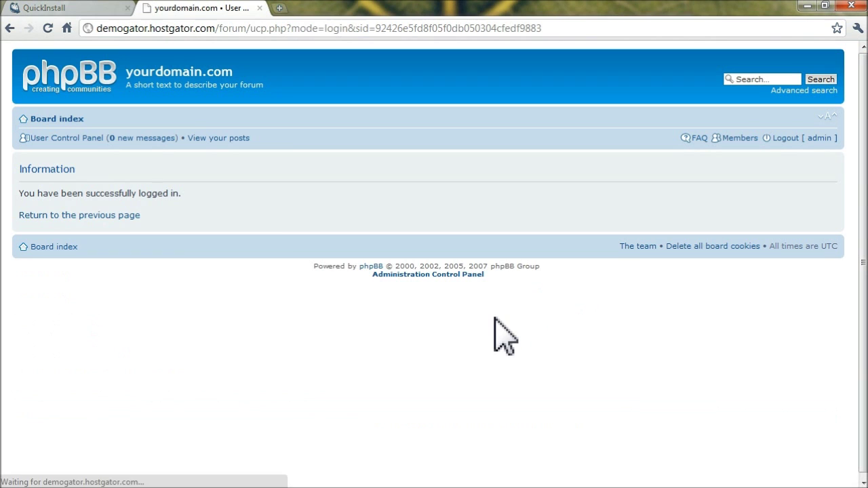
left_click(106, 216)
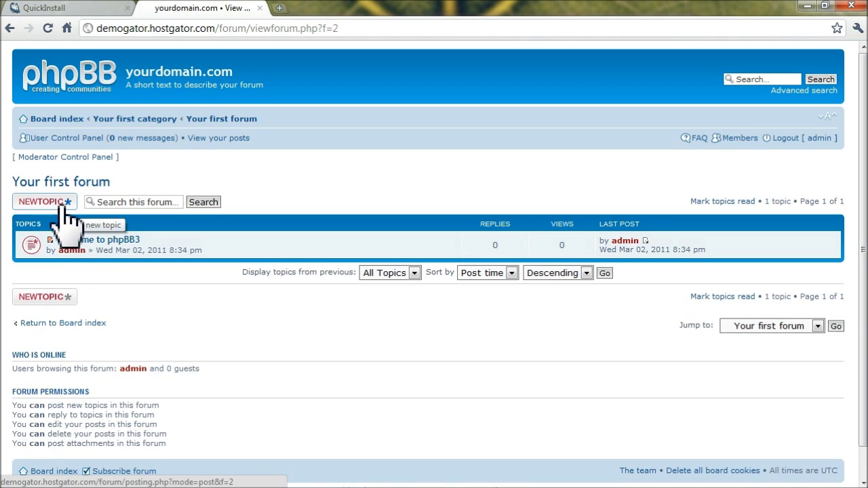
Start a new topic titled 'My first phpBB thread' with the green grin icon.
left_click(63, 210)
left_click(157, 229)
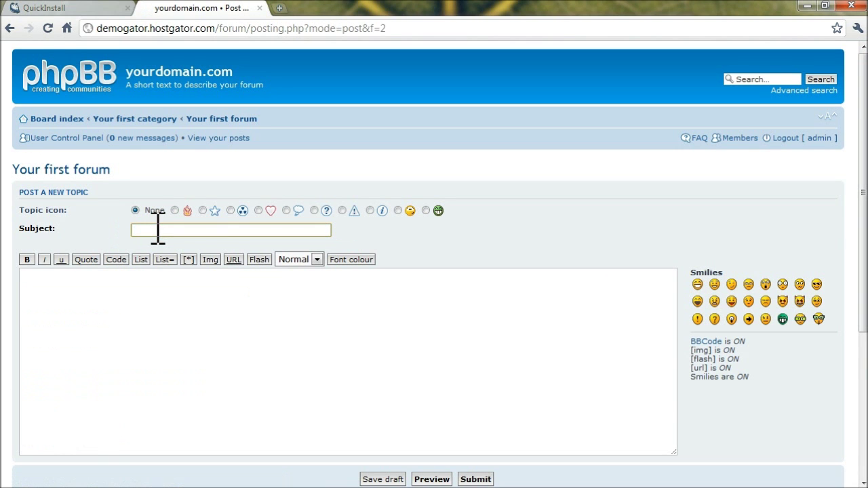
left_click(426, 211)
left_click(293, 230)
type("My fri")
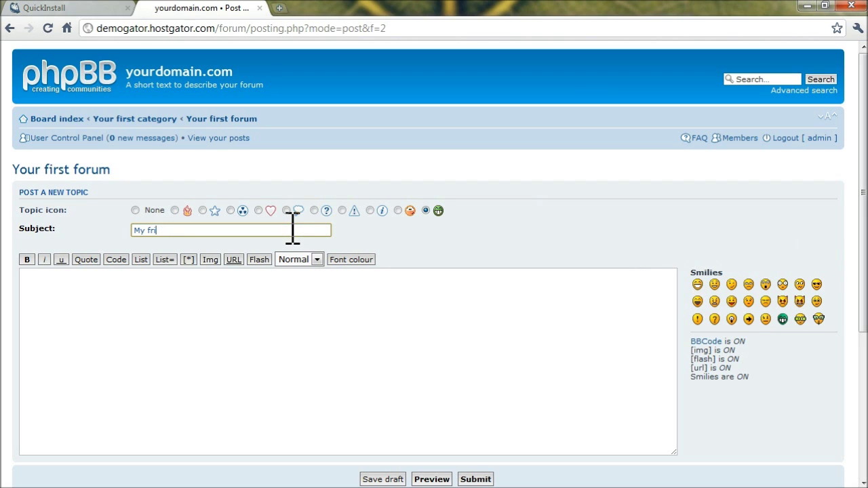
key("BackSpace")
key("BackSpace")
type("irs")
Write the message about installing phpBB through QuickInstall at HostGator.com and add the geek smiley.
key("Tab")
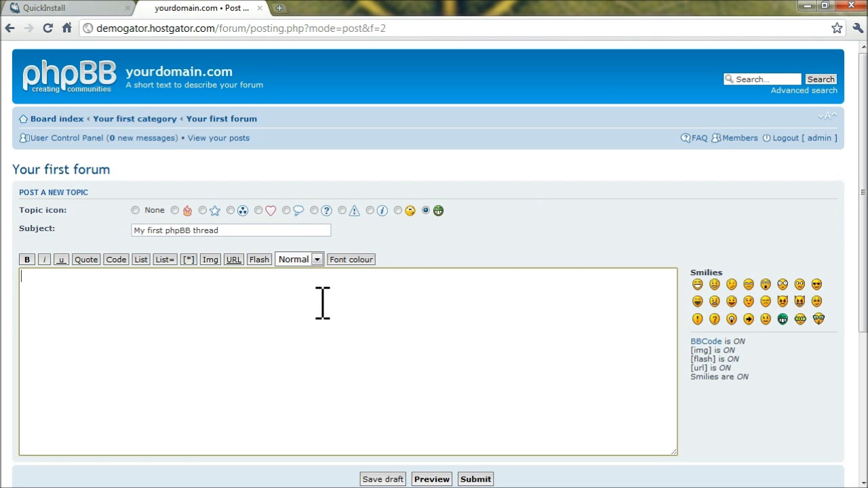
type("InstalledphpBB ")
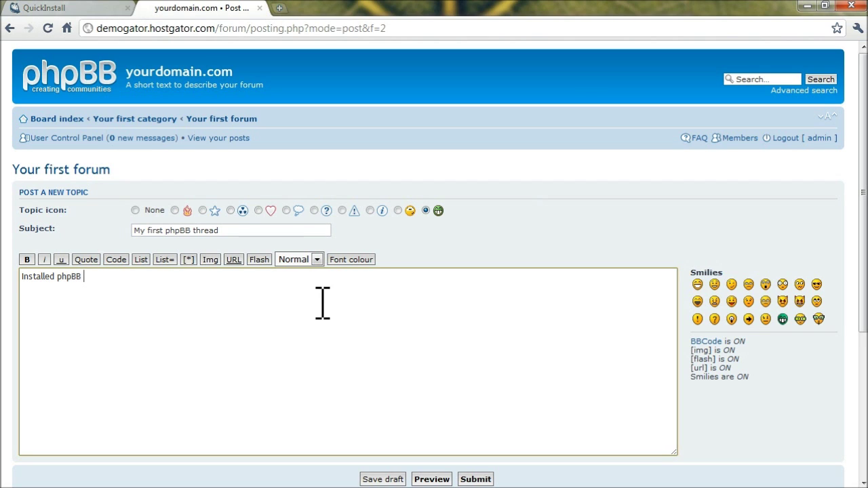
type("through QuickInstalla")
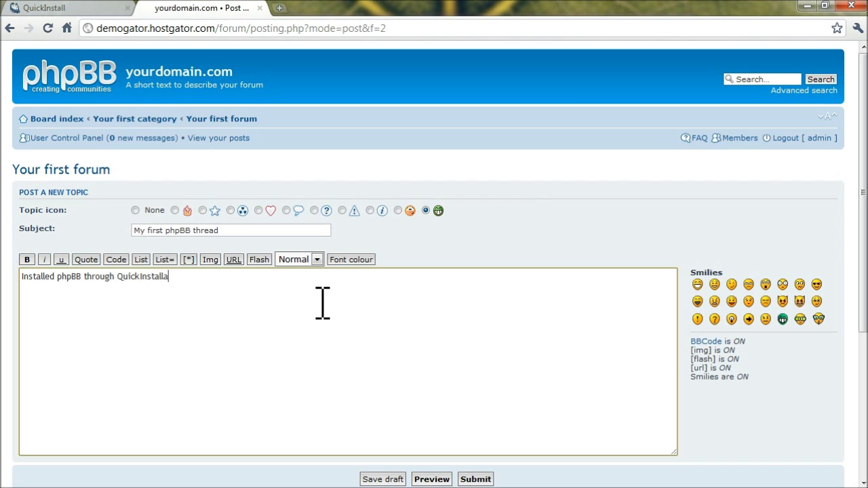
key("BackSpace")
type("at Hos")
type("tGator.com.")
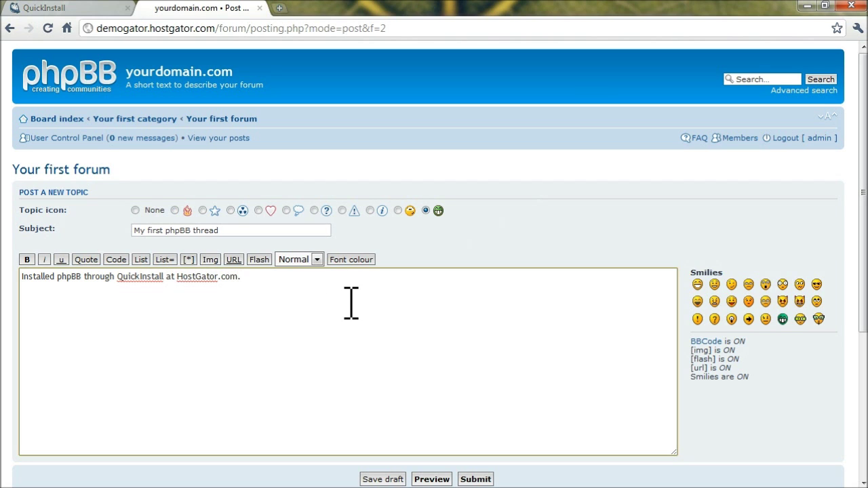
left_click(818, 318)
left_click(246, 280)
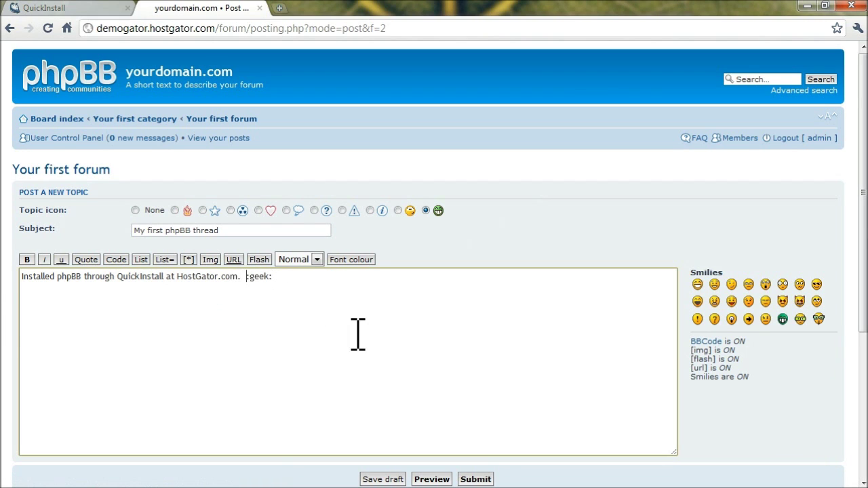
scroll(358, 334, "down", 3)
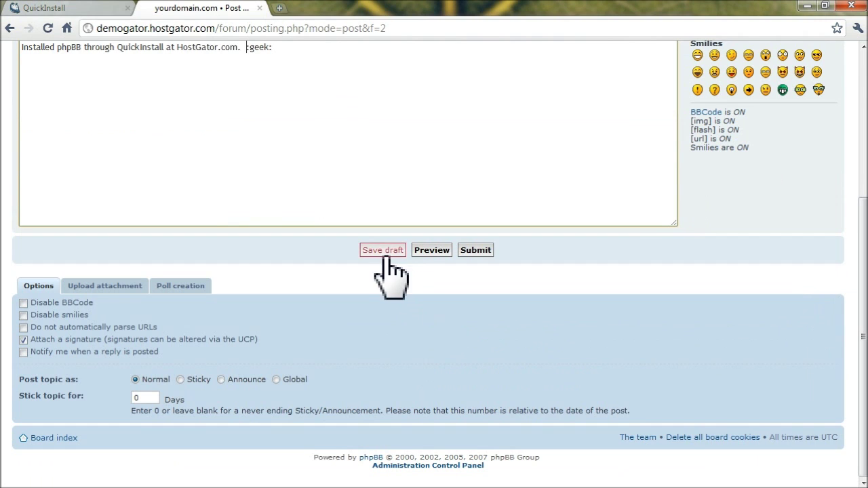
Submit the topic and view the posted 'My first phpBB thread'.
left_click(476, 252)
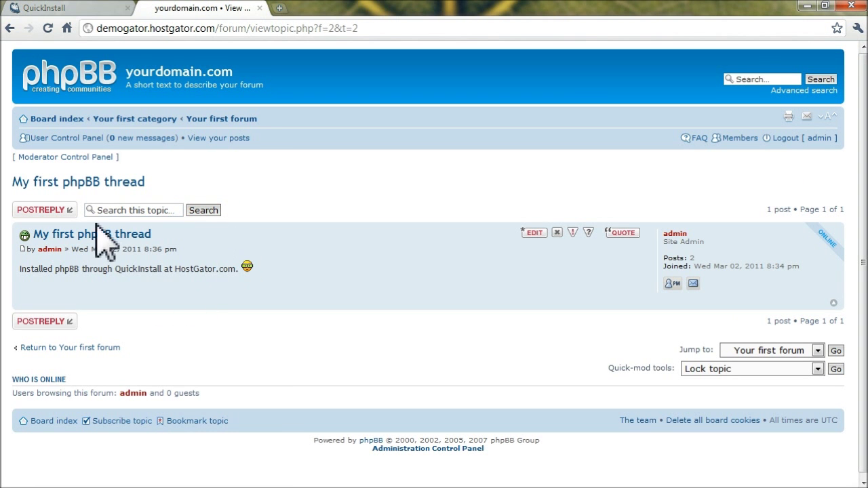
scroll(142, 295, "down", 1)
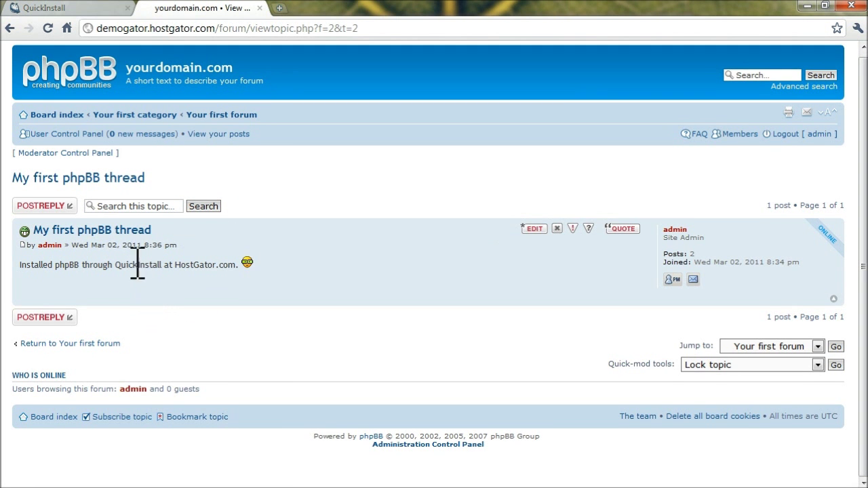